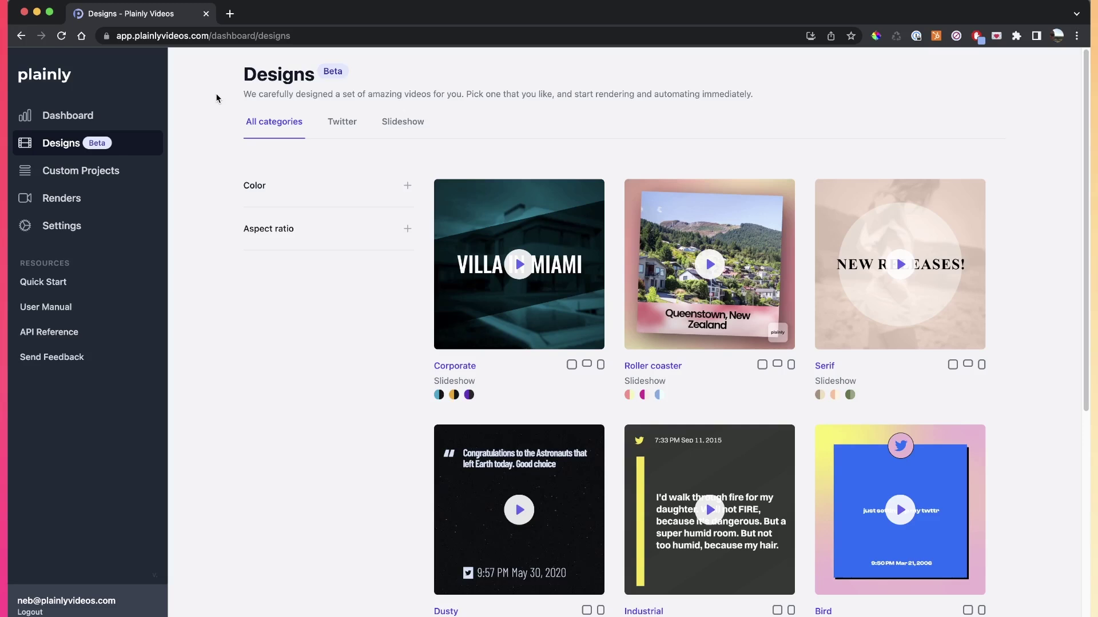
# - Preview the source_square animation to 0:00:05:01, then select all its layers
pyautogui.click(84, 179)
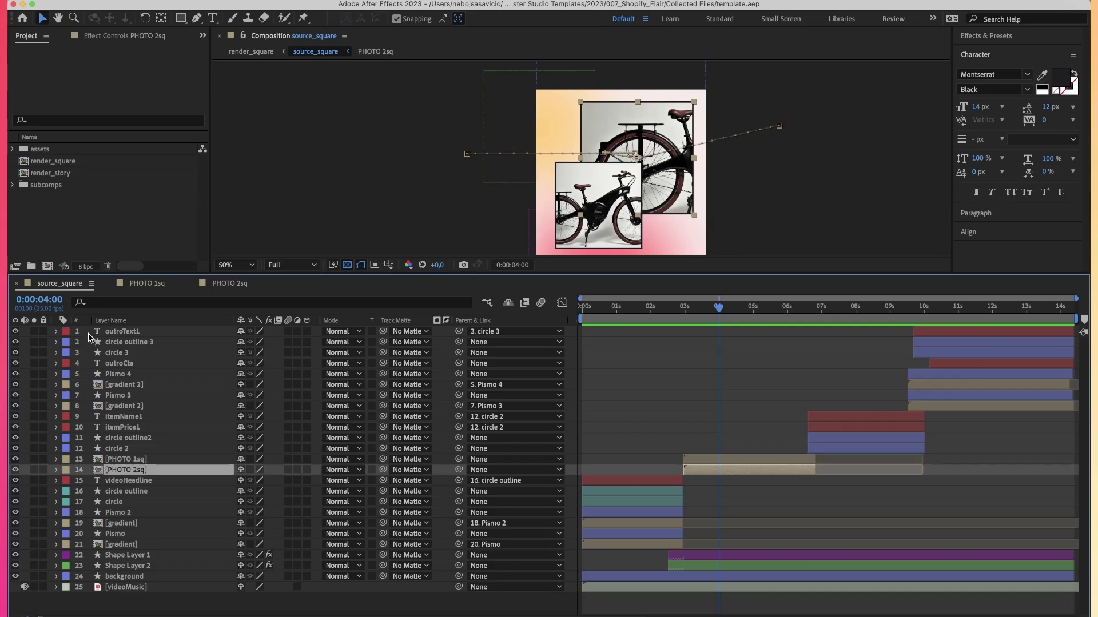
pyautogui.press('F2')
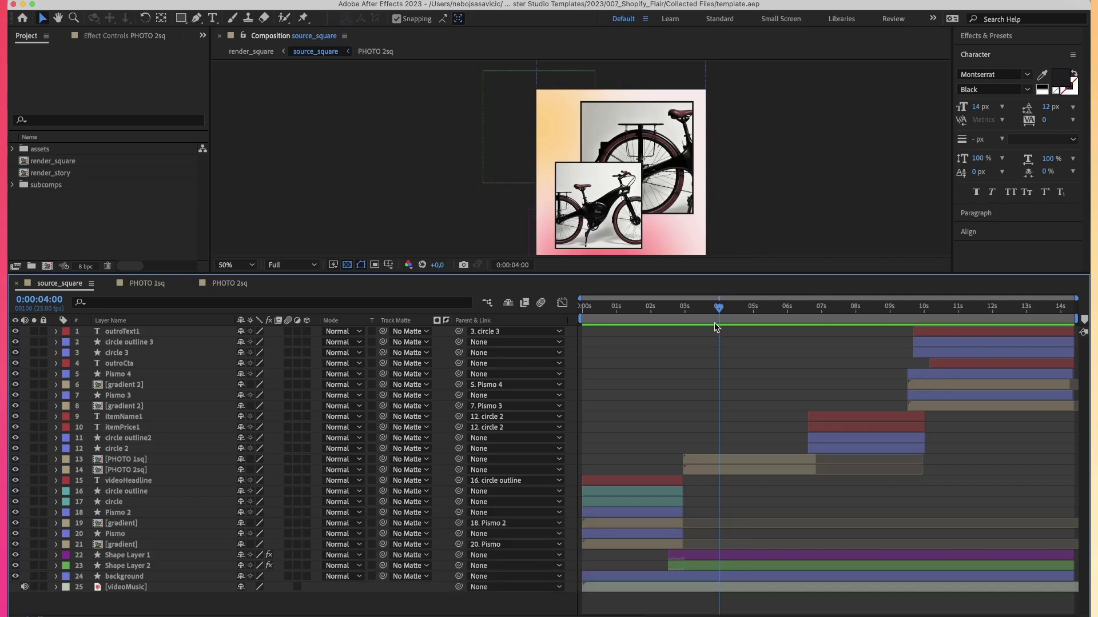
pyautogui.moveTo(718, 311)
pyautogui.mouseDown()
pyautogui.moveTo(650, 312)
pyautogui.moveTo(857, 312)
pyautogui.moveTo(709, 318)
pyautogui.mouseUp()
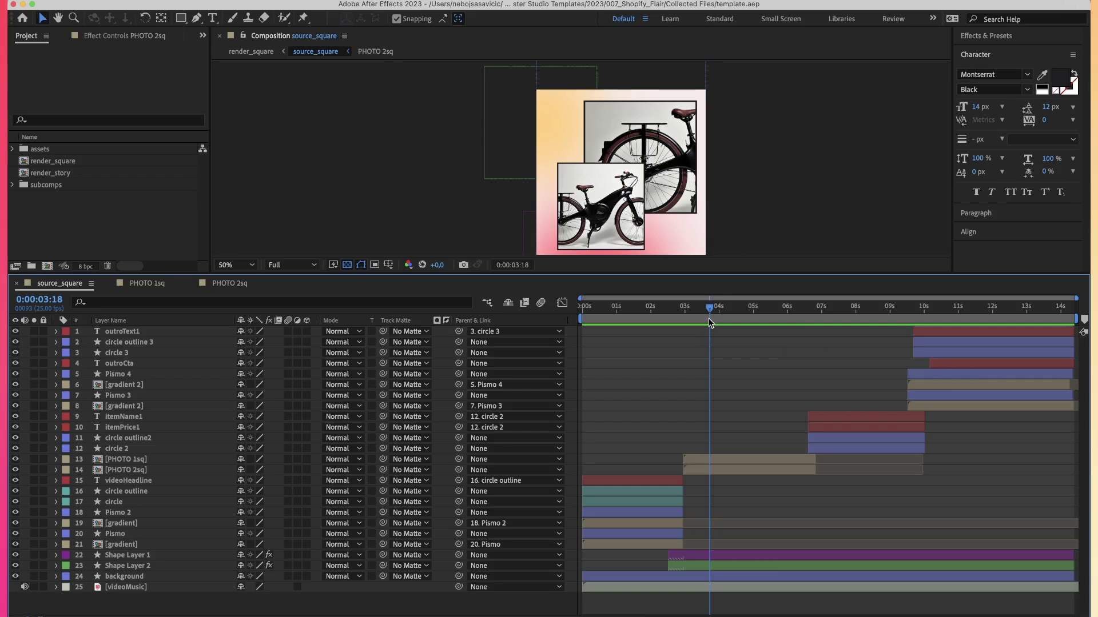
pyautogui.moveTo(709, 318); pyautogui.dragTo(755, 319)
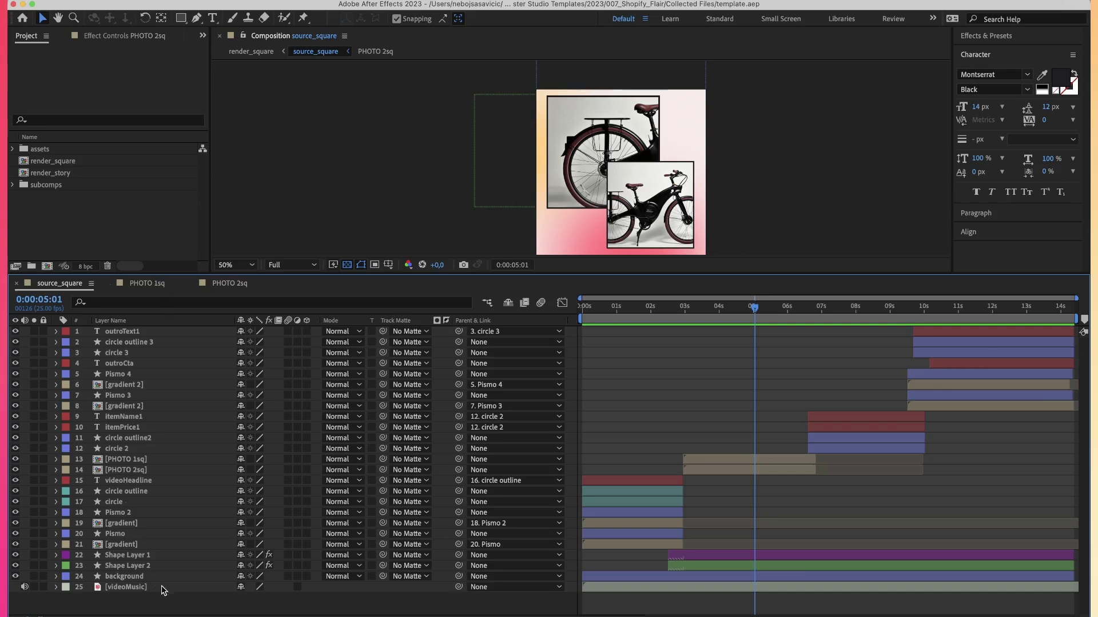
pyautogui.moveTo(162, 603); pyautogui.dragTo(185, 318)
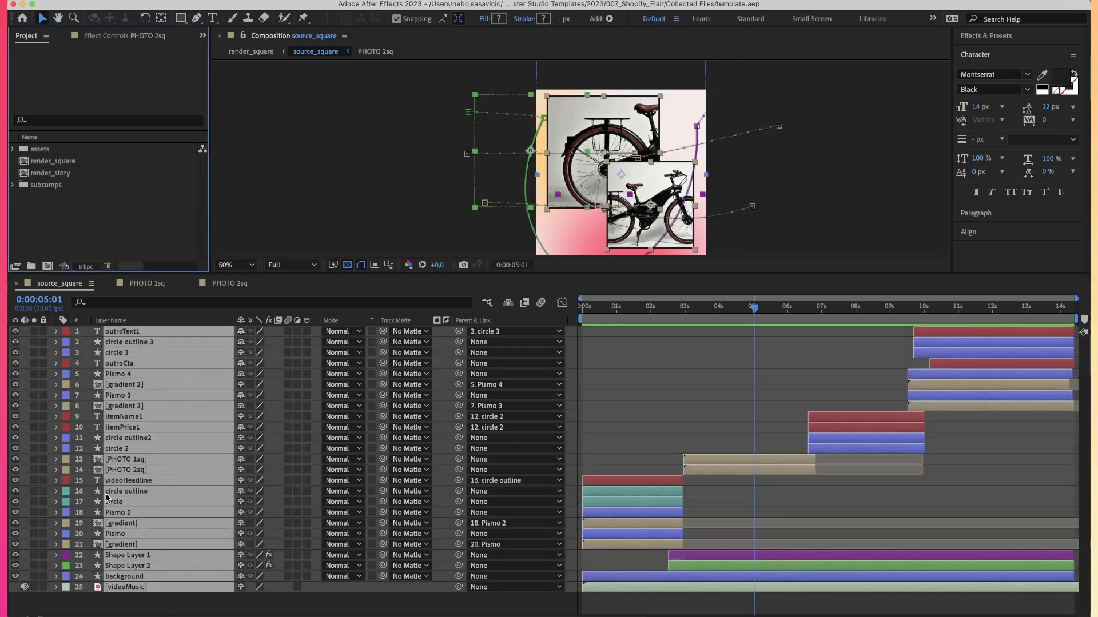
# - Select a single layer and check File > Dependencies for Collect Files without running it
pyautogui.click(84, 455)
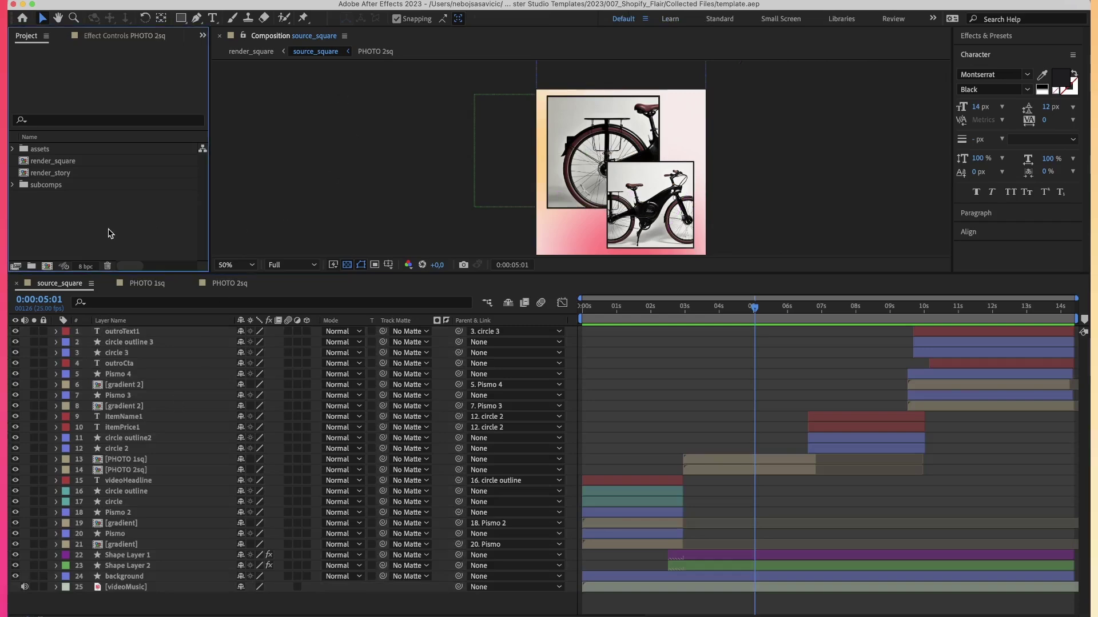
pyautogui.click(102, 1)
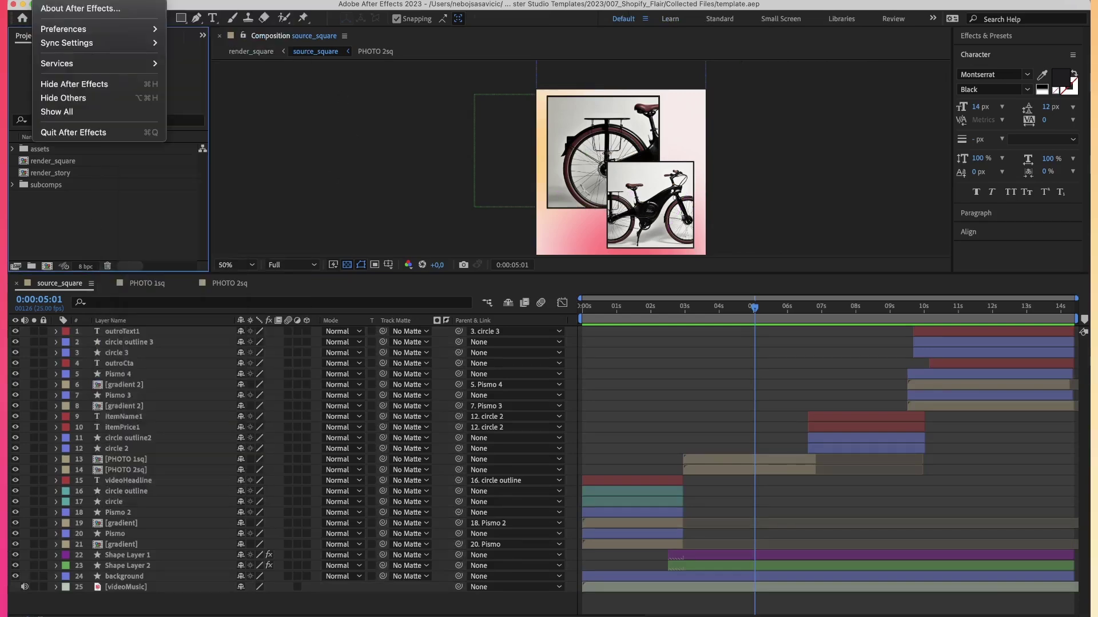
pyautogui.moveTo(226, 319)
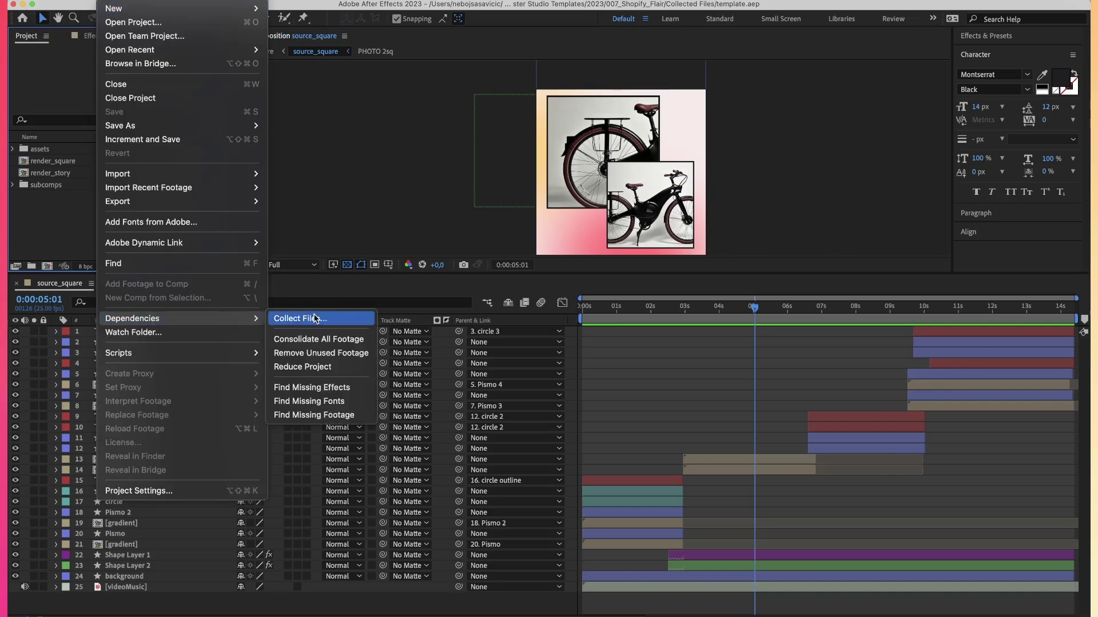
pyautogui.click(89, 213)
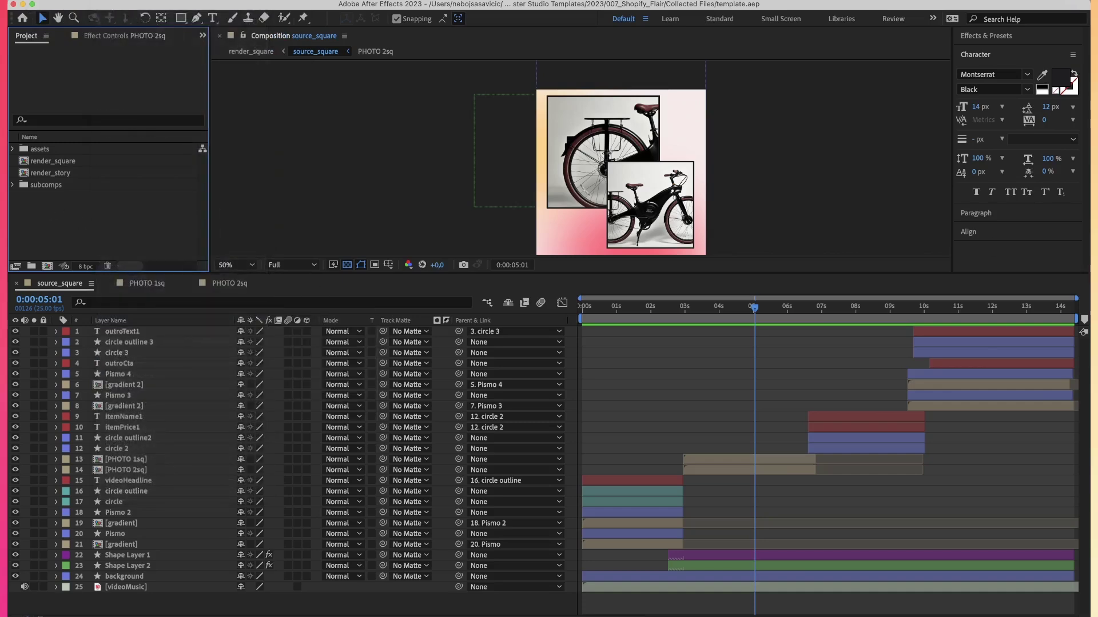
# - In the Collected Files folder, select the font files and template.aep
pyautogui.press('super+Tab')
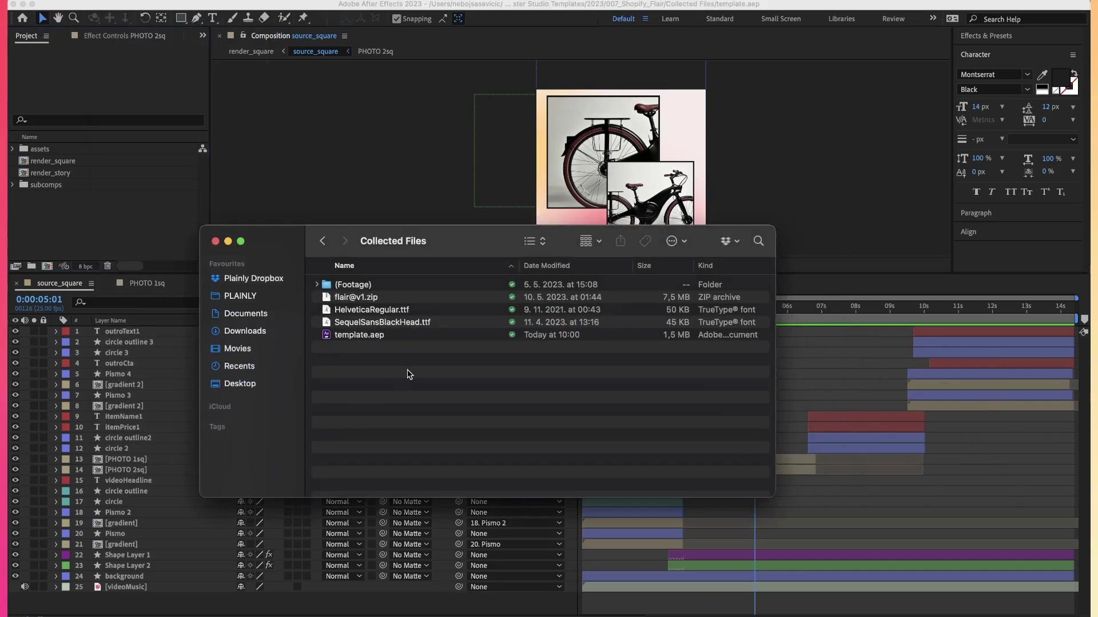
pyautogui.moveTo(403, 368); pyautogui.dragTo(343, 280)
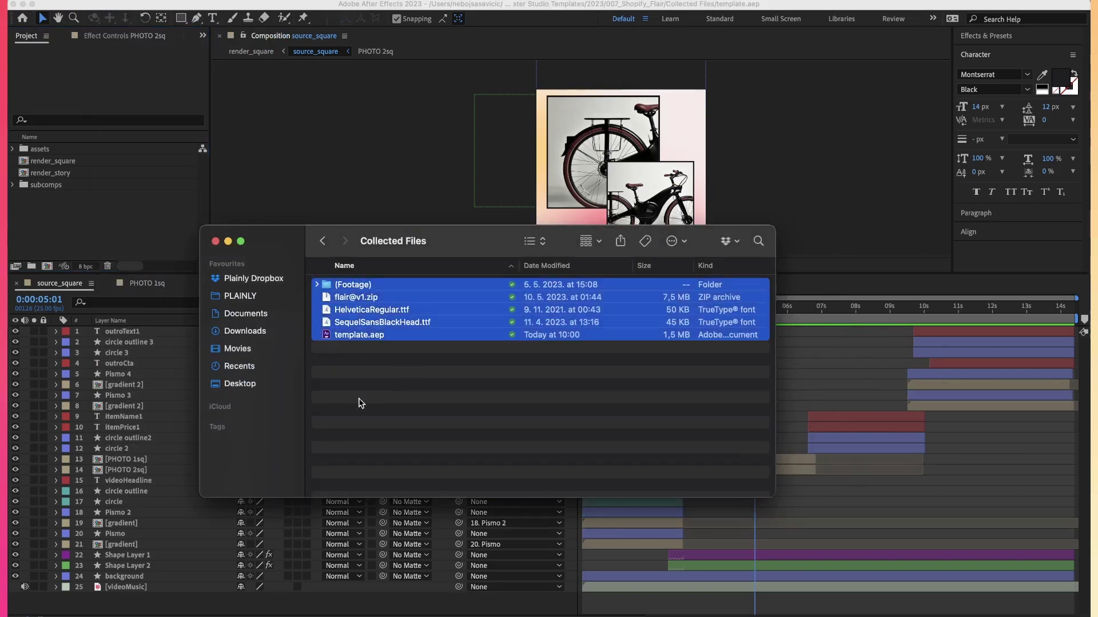
pyautogui.click(359, 403)
pyautogui.click(316, 327)
pyautogui.moveTo(316, 327); pyautogui.dragTo(351, 303)
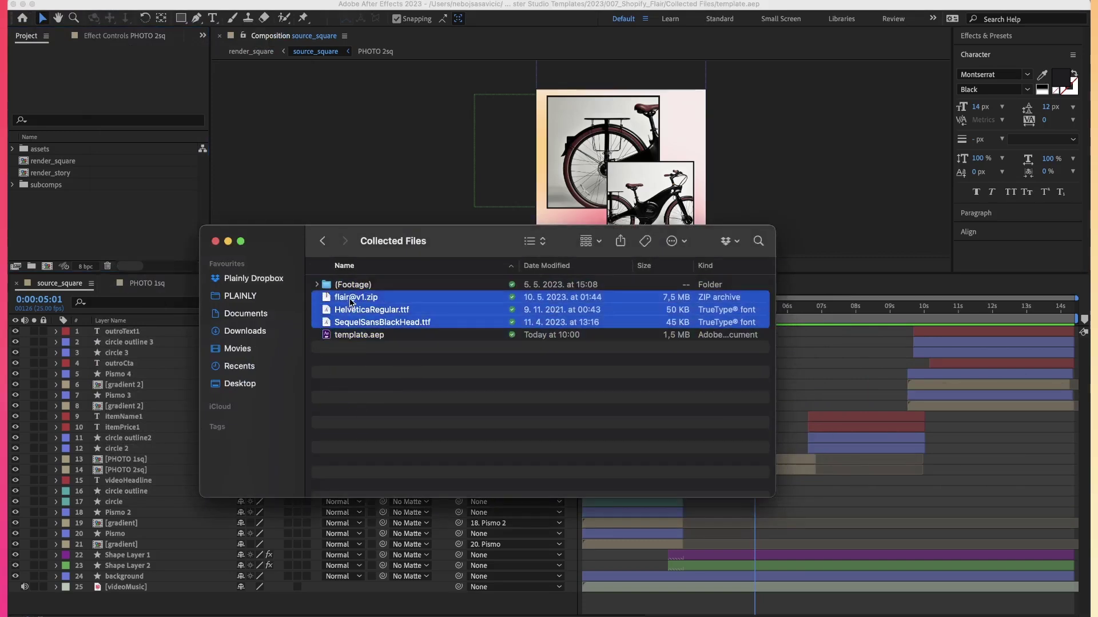
pyautogui.click(357, 419)
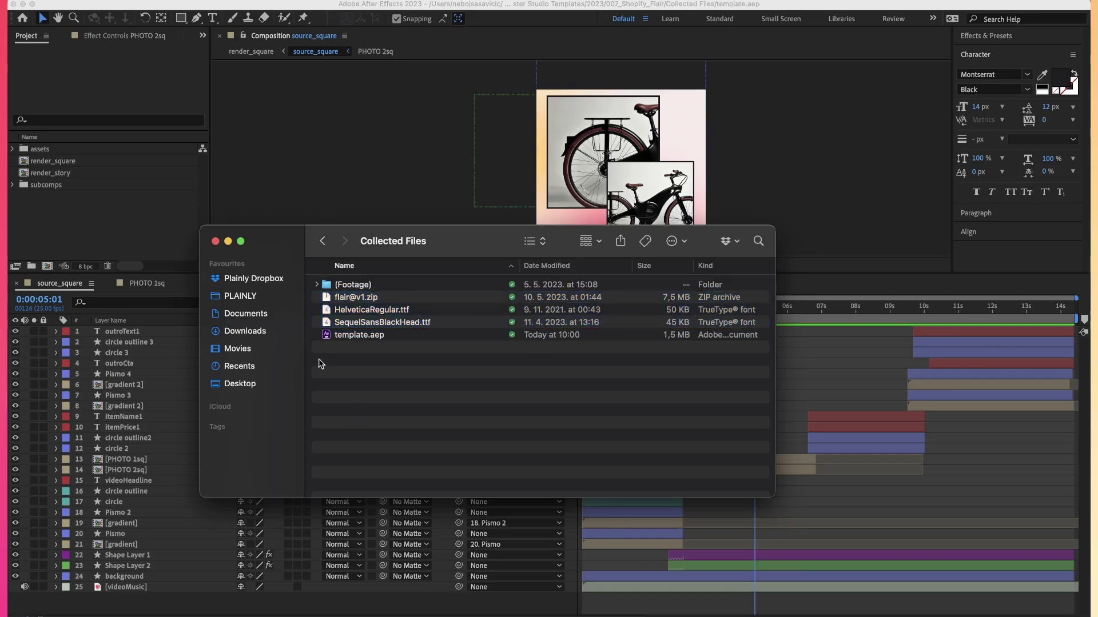
pyautogui.click(316, 311)
pyautogui.click(367, 335)
pyautogui.click(370, 357)
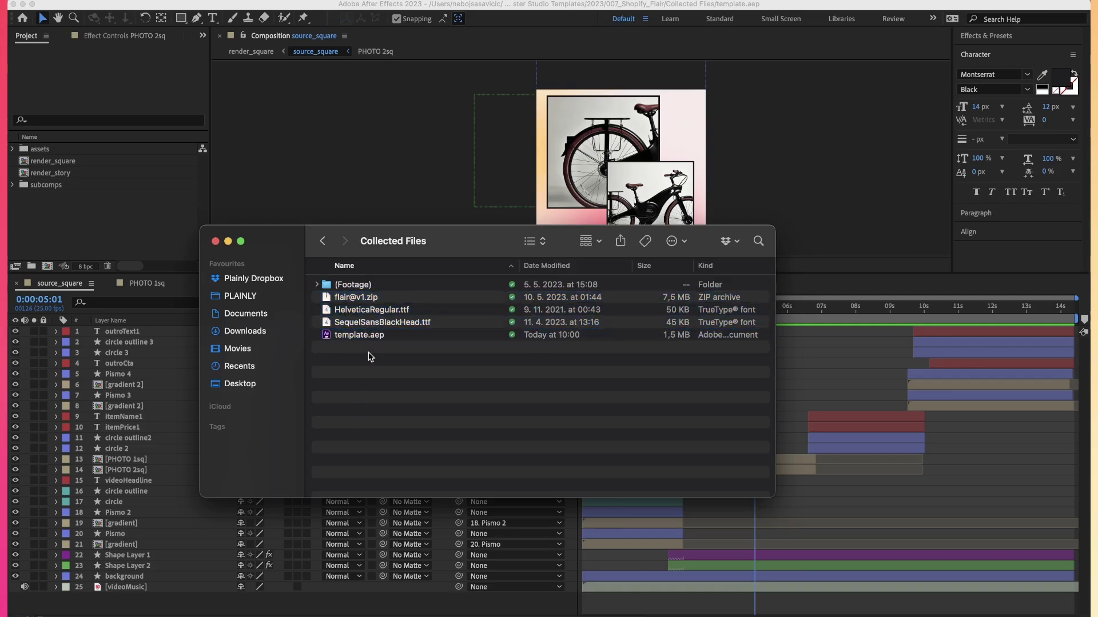
pyautogui.click(321, 323)
pyautogui.moveTo(321, 325); pyautogui.dragTo(337, 314)
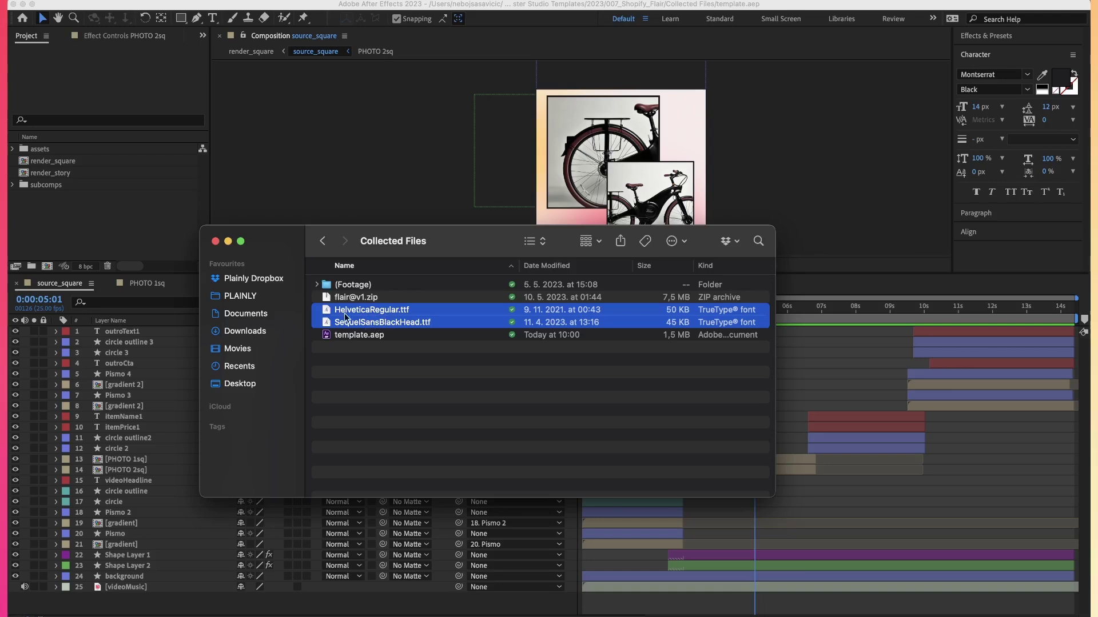
pyautogui.moveTo(327, 359); pyautogui.dragTo(364, 315)
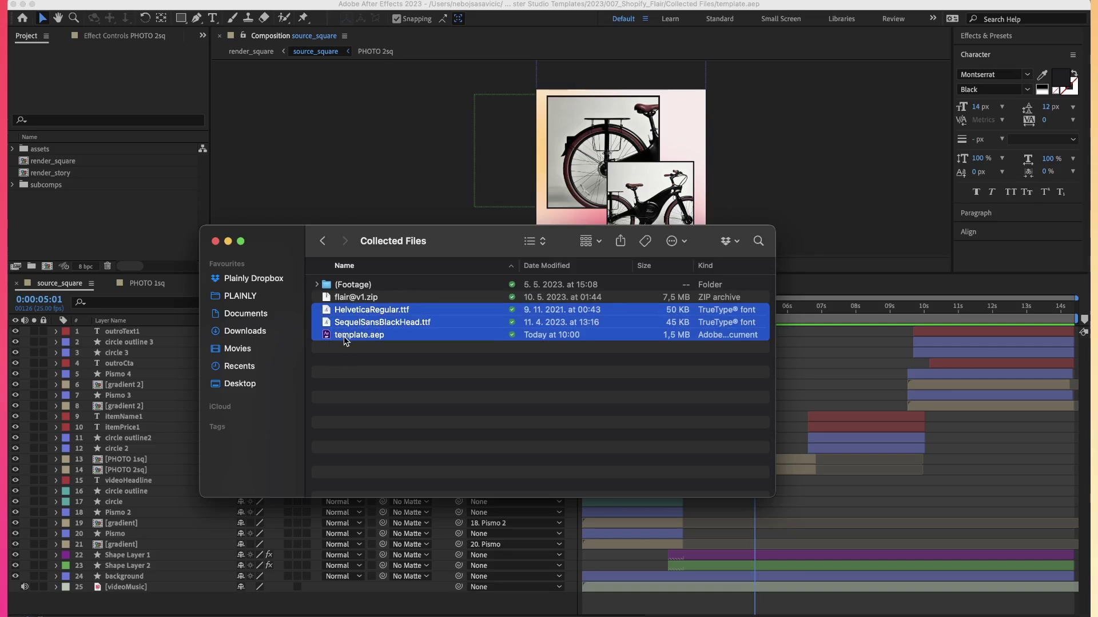
pyautogui.keyDown('super'); pyautogui.click(375, 285); pyautogui.keyUp('super')
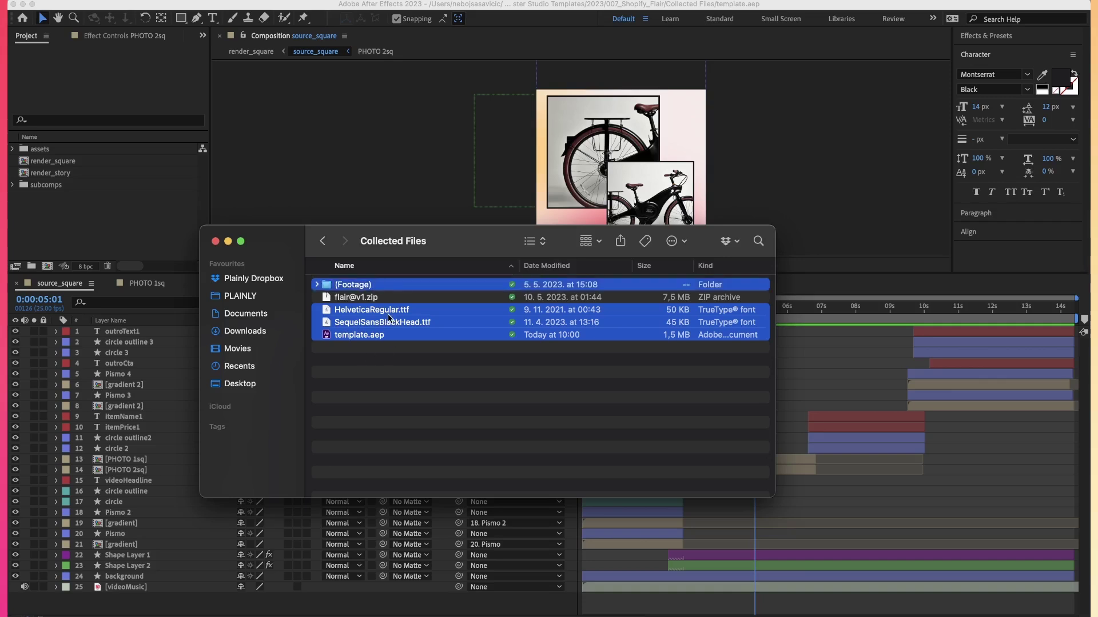
pyautogui.click(385, 298)
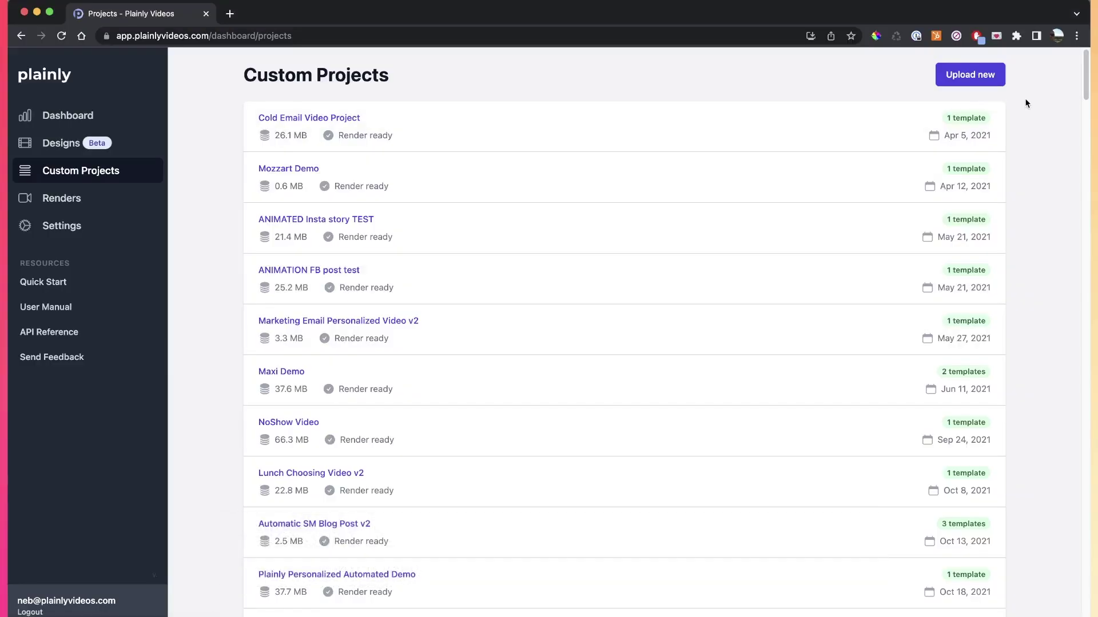
pyautogui.click(962, 82)
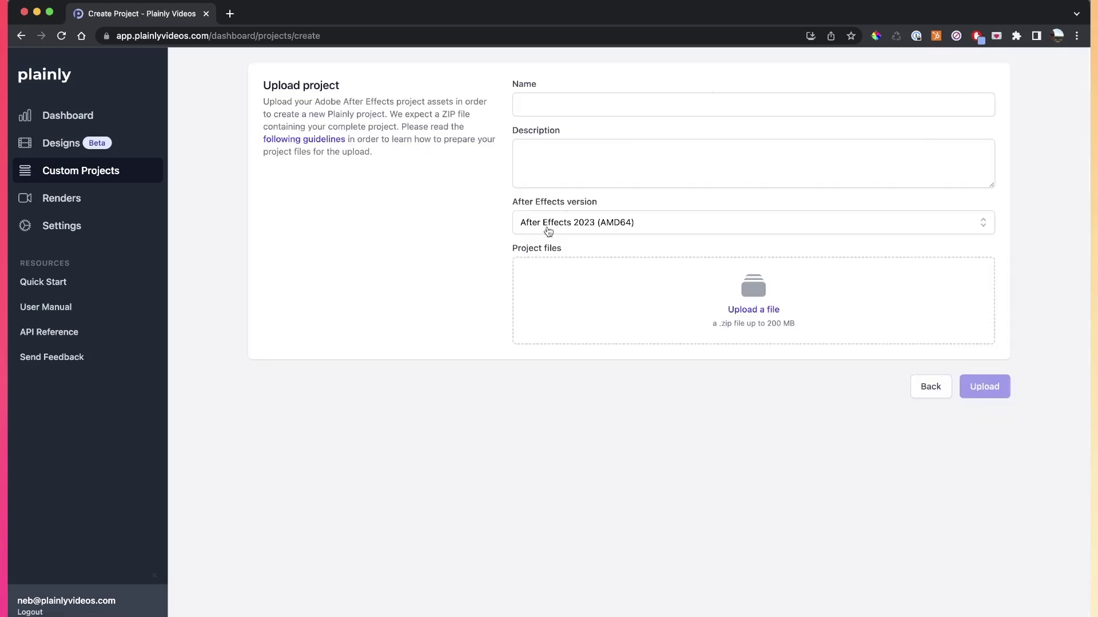
pyautogui.click(749, 309)
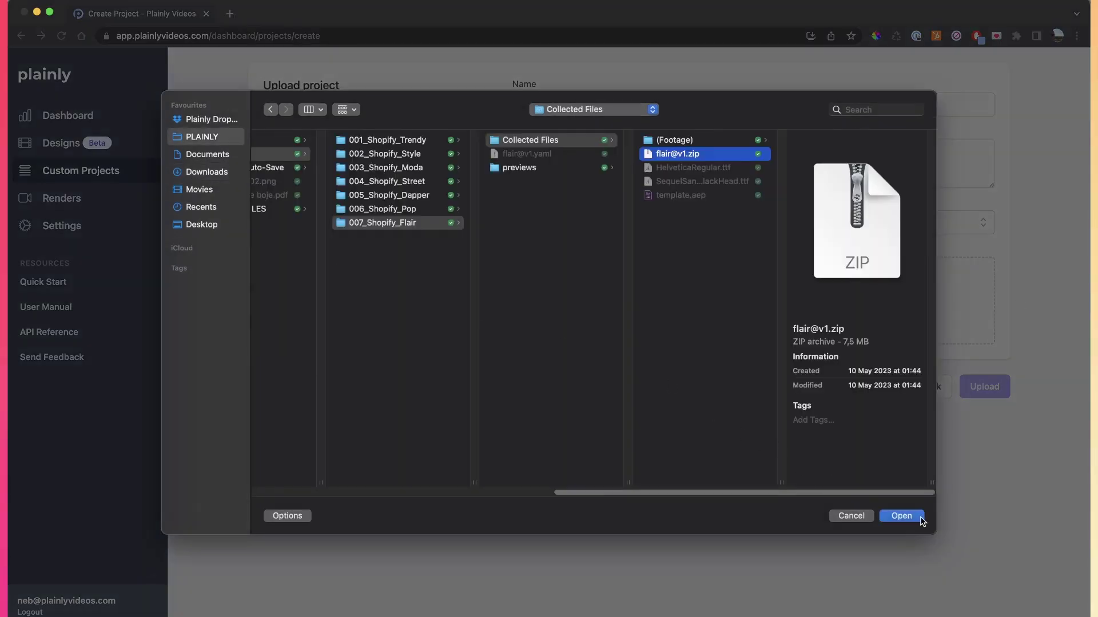
pyautogui.click(920, 518)
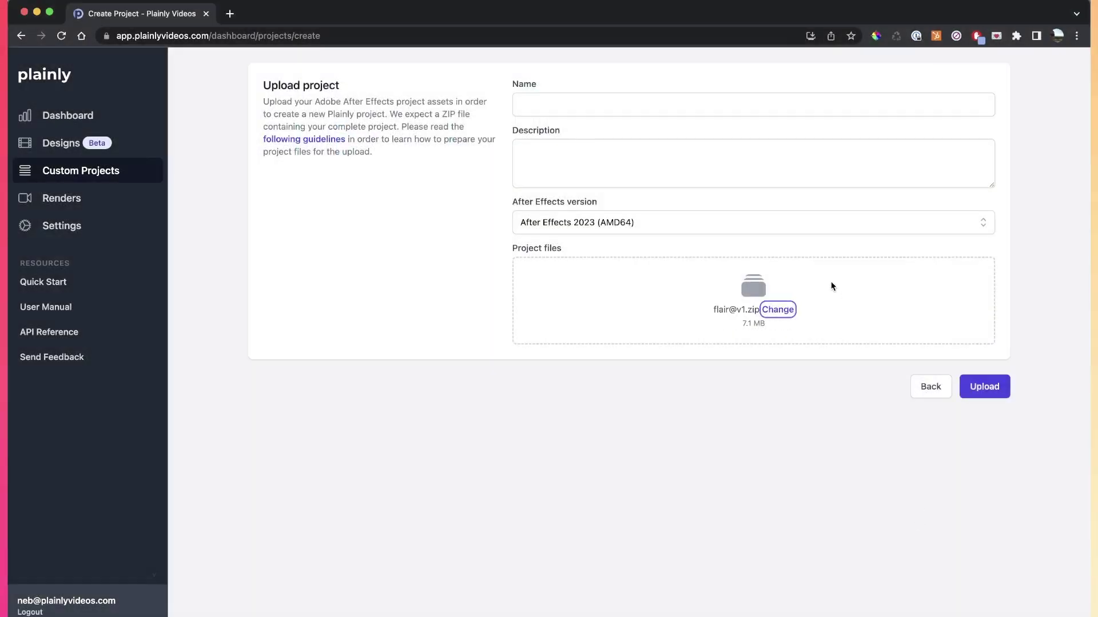
pyautogui.click(550, 231)
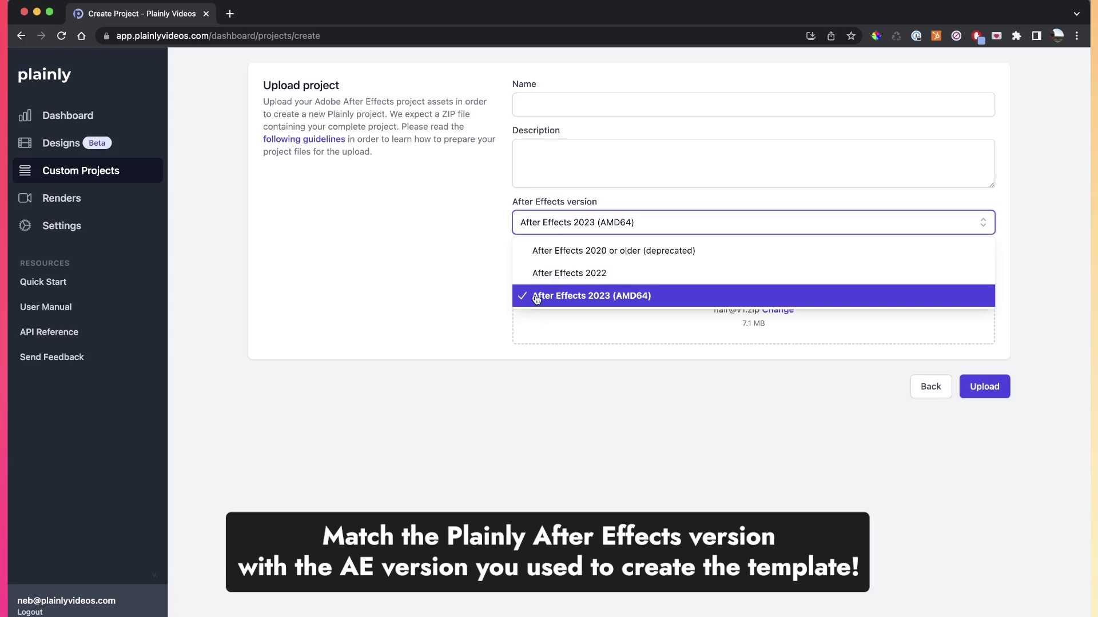
pyautogui.click(536, 296)
pyautogui.click(615, 228)
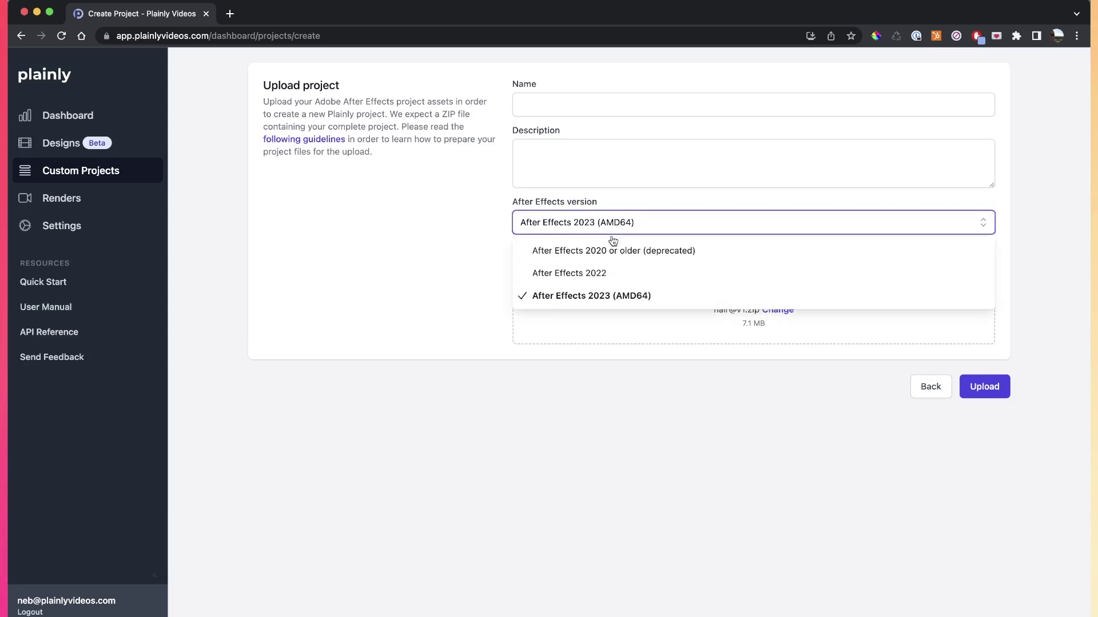
pyautogui.click(594, 301)
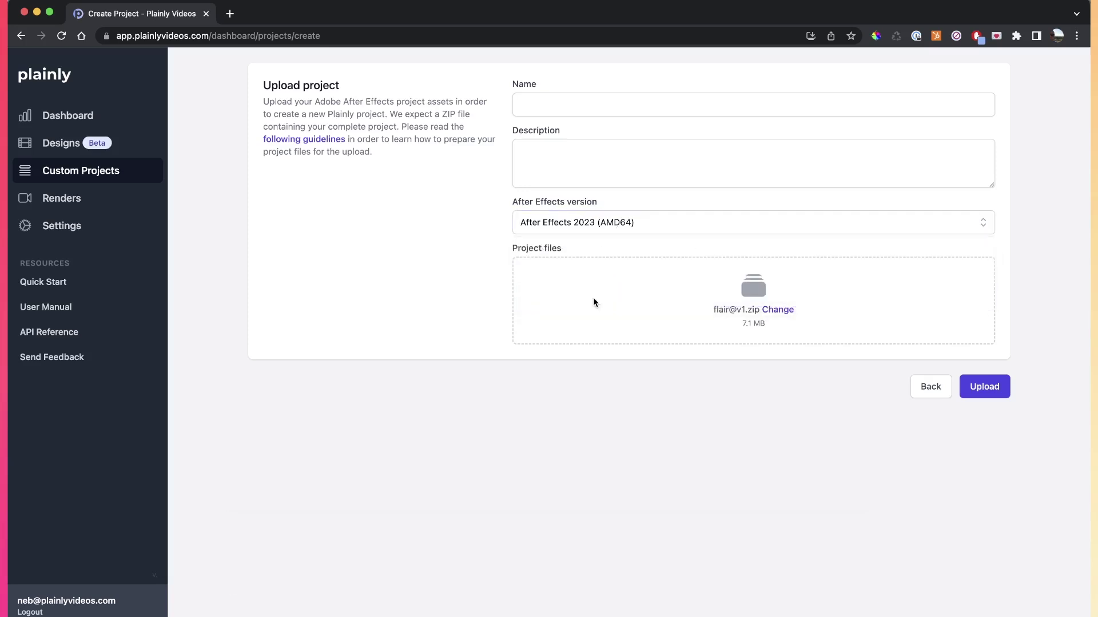
pyautogui.click(1007, 400)
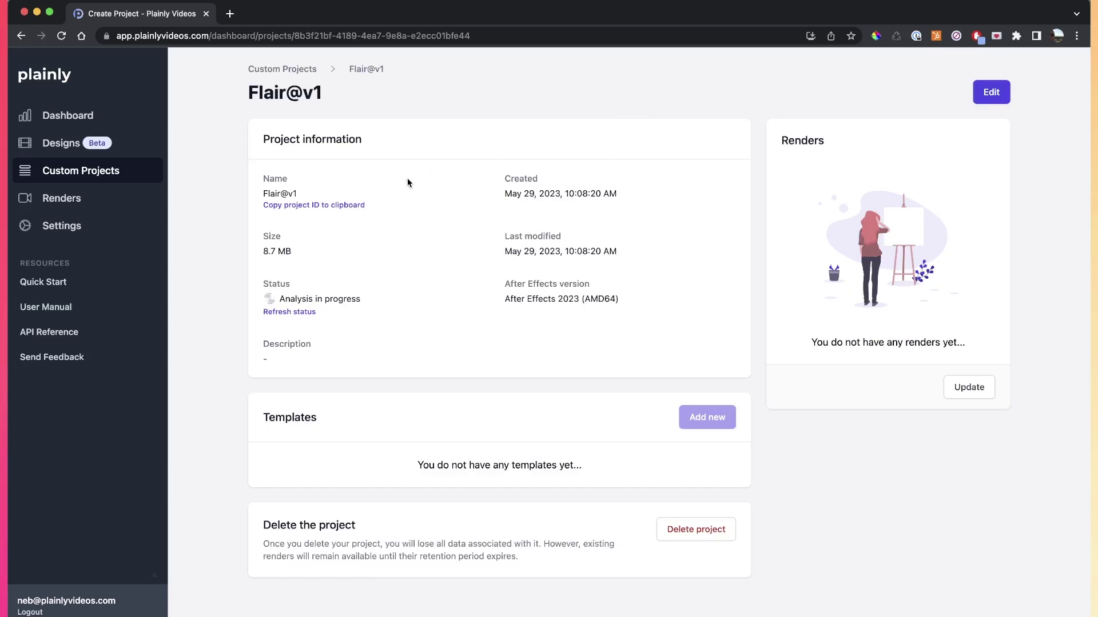
# - Refresh the Flair@v1 status, which still reports Analysis in progress
pyautogui.click(309, 313)
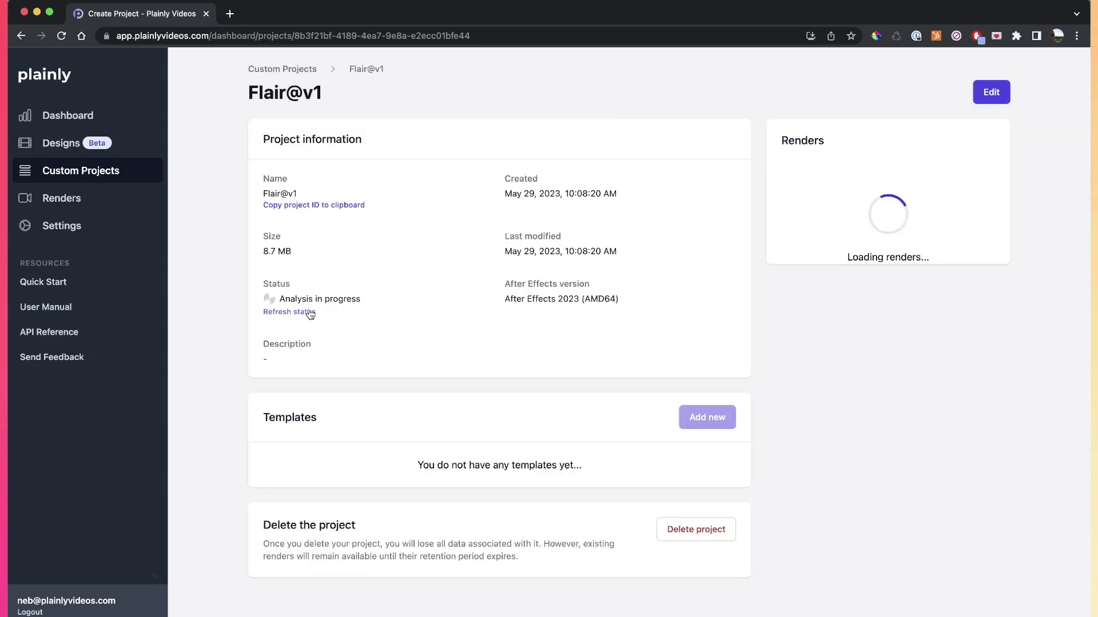